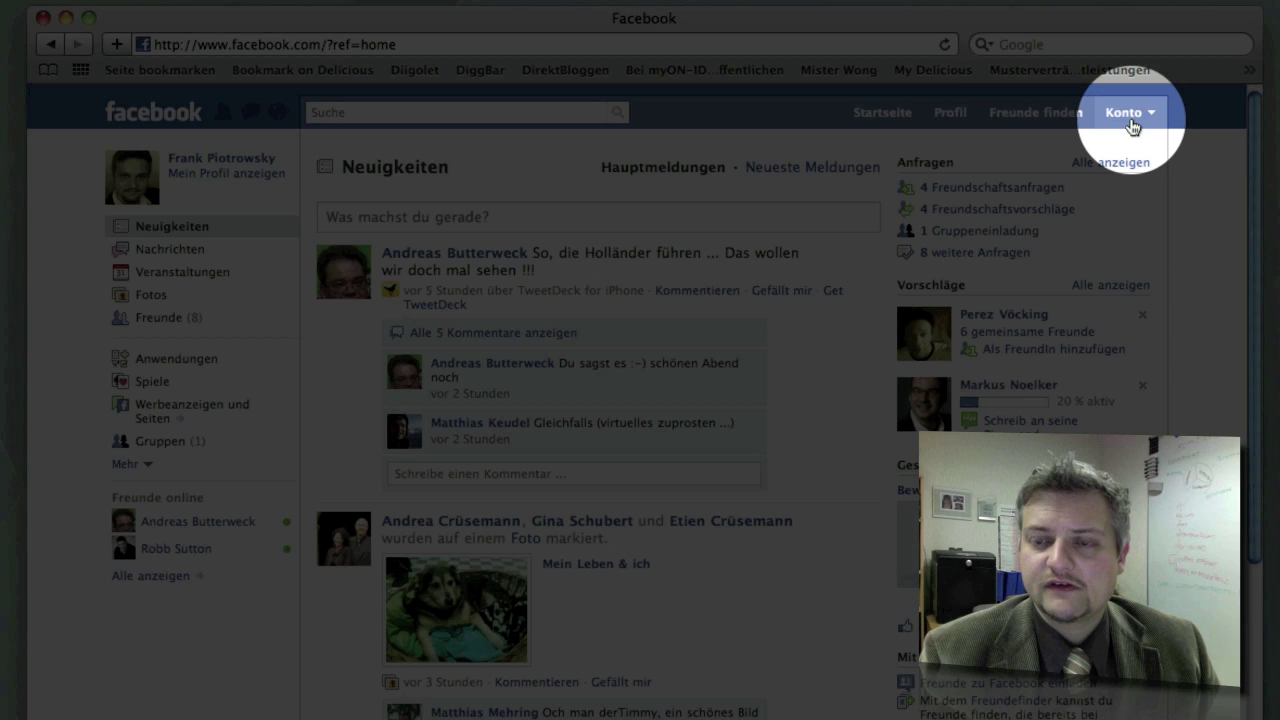
Open Facebook's Mein Konto page by choosing Kontoeinstellungen from the Konto menu.
click(1130, 120)
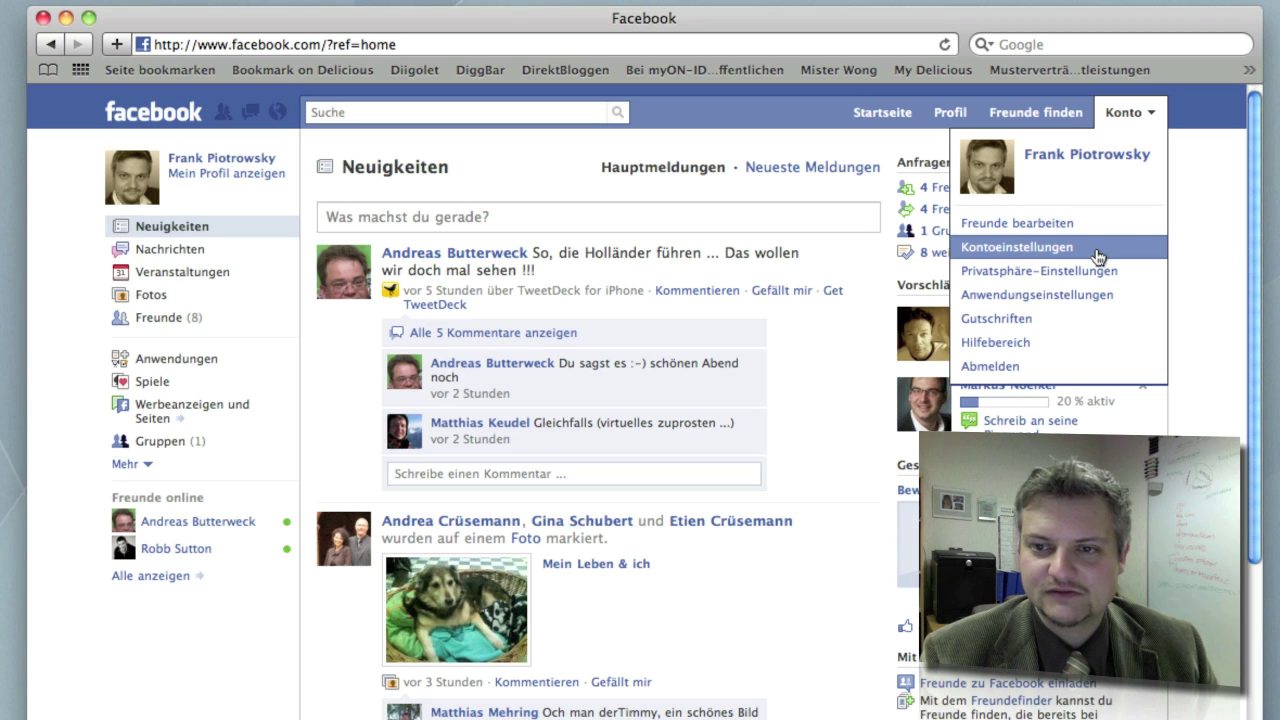
click(1097, 257)
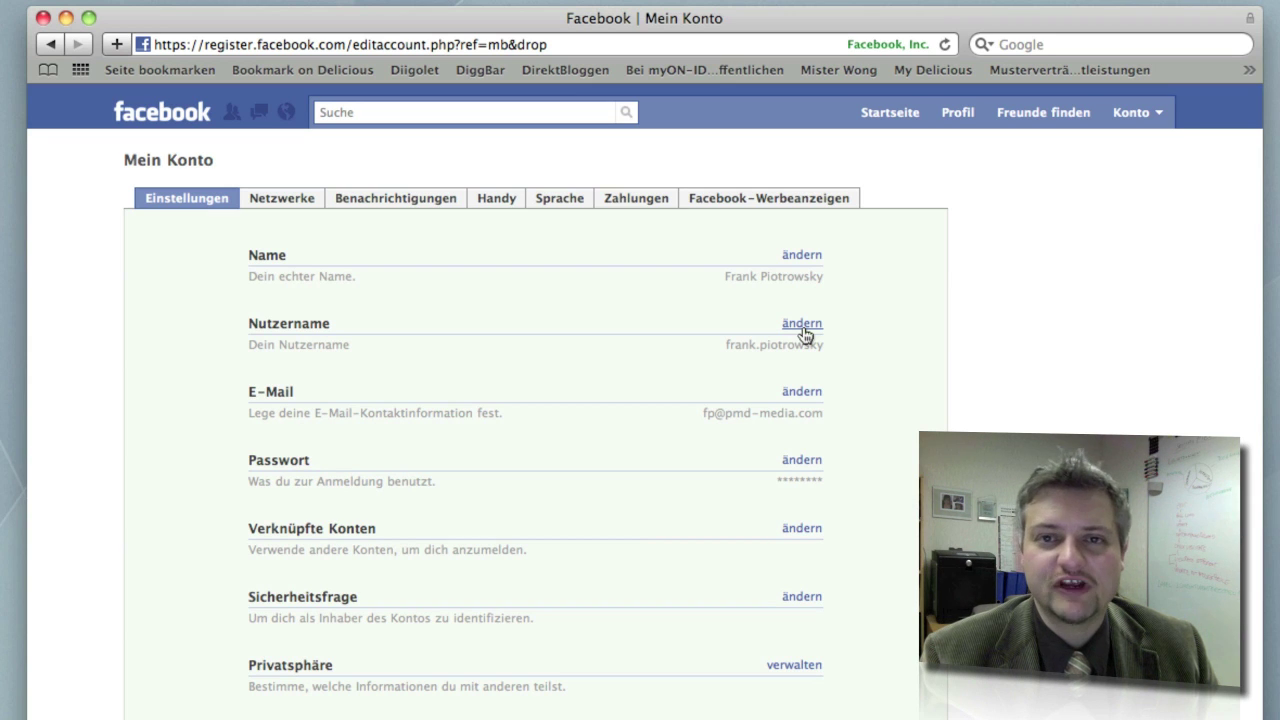
Open the Nutzername editor, run Verfügbarkeit prüfen on the current username, then collapse it unchanged.
click(803, 326)
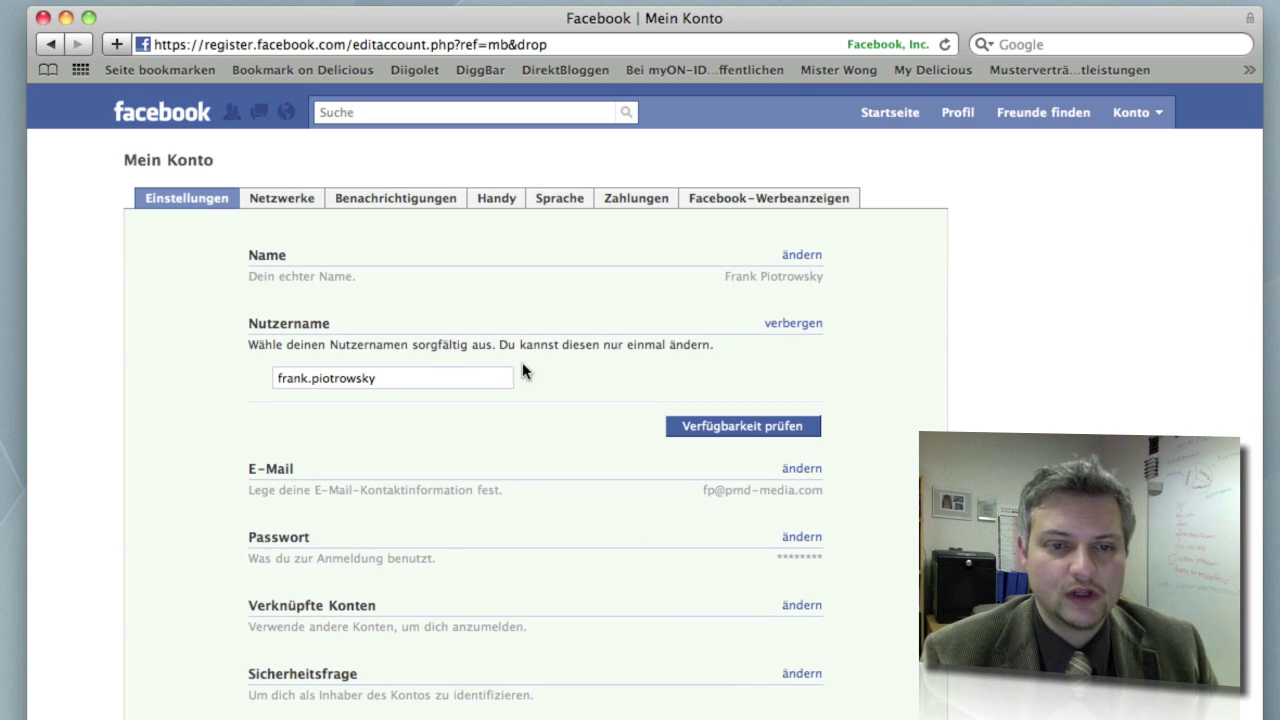
click(409, 379)
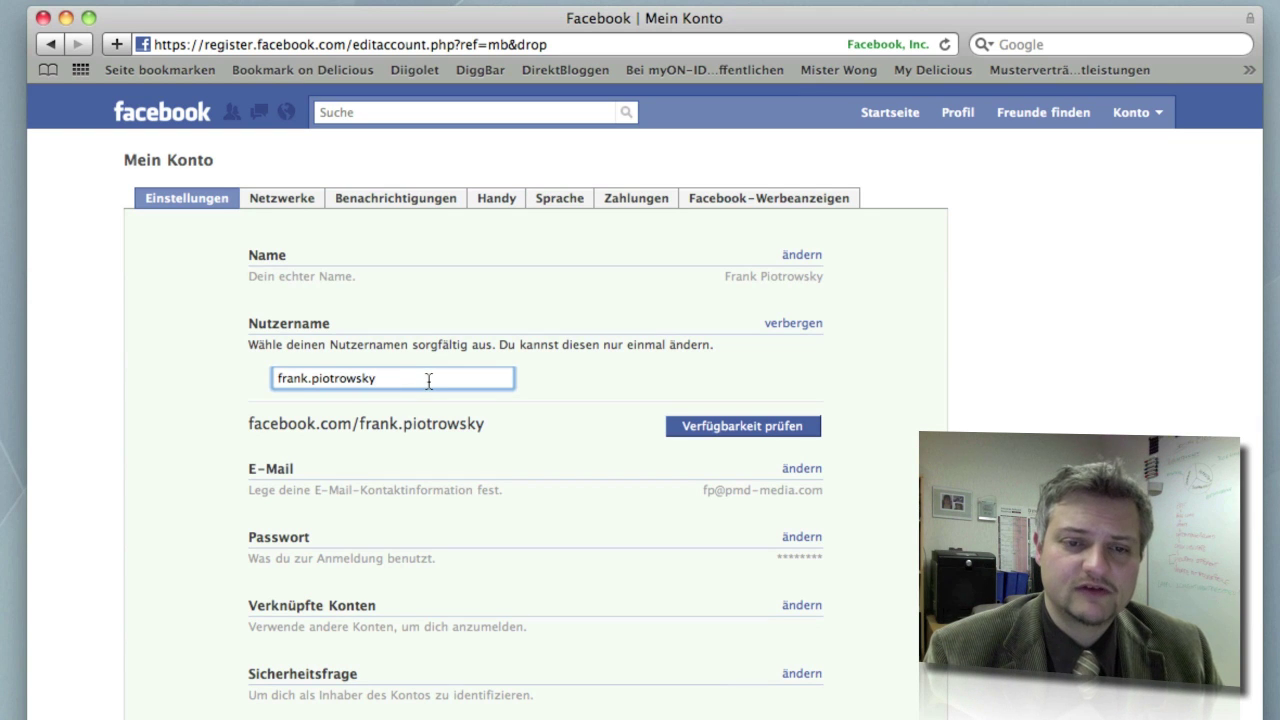
click(691, 430)
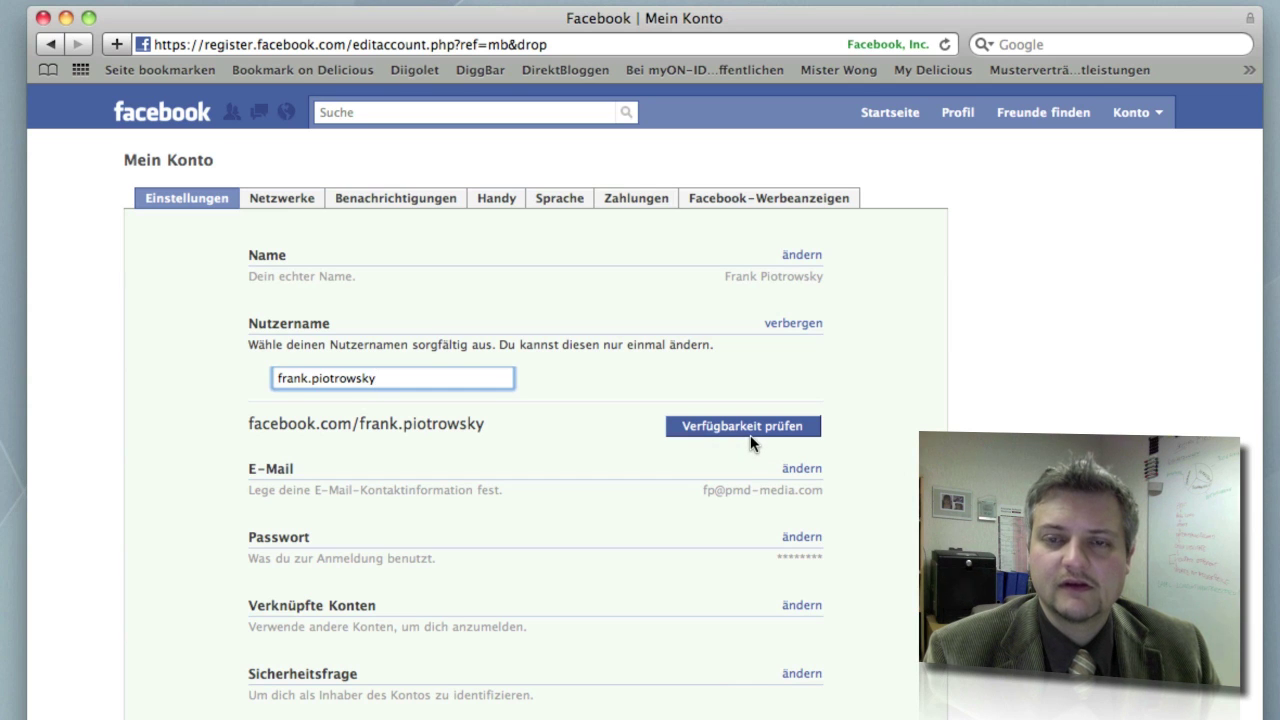
click(756, 426)
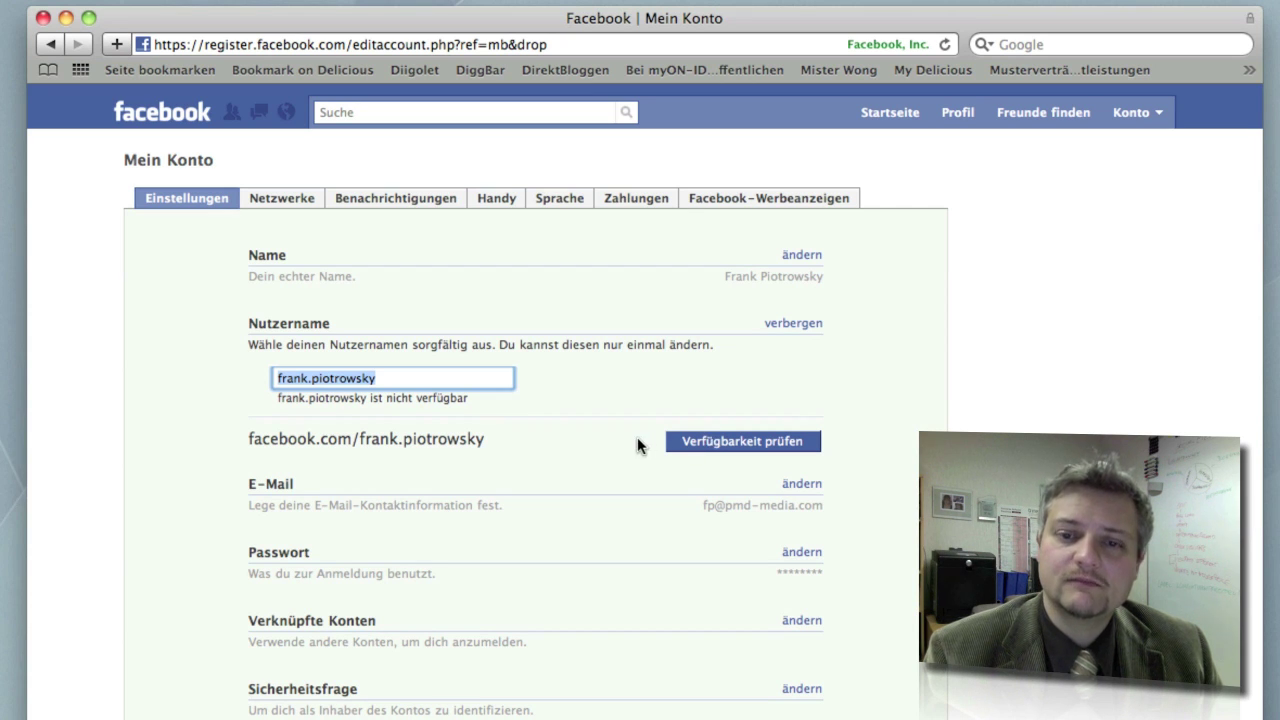
click(794, 324)
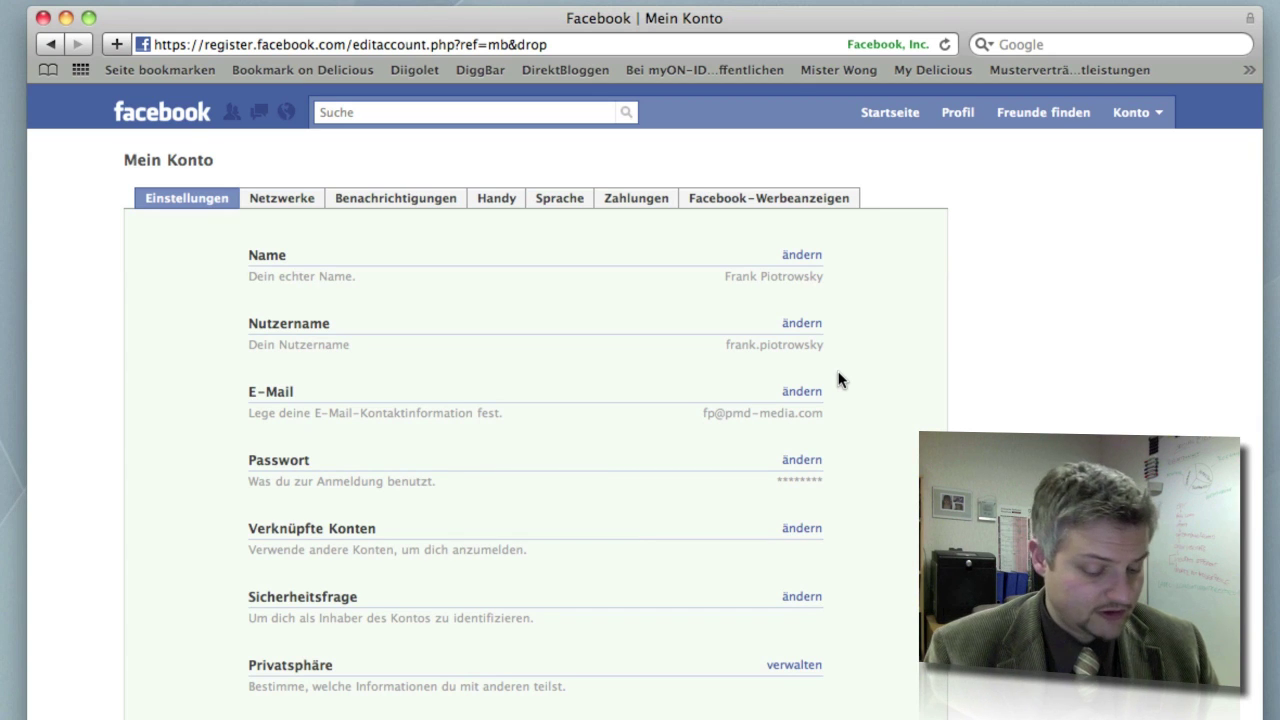
Launch iChat from the launcher and close the AIM contact list.
key(ctrl+space)
text(ich)
key(Return)
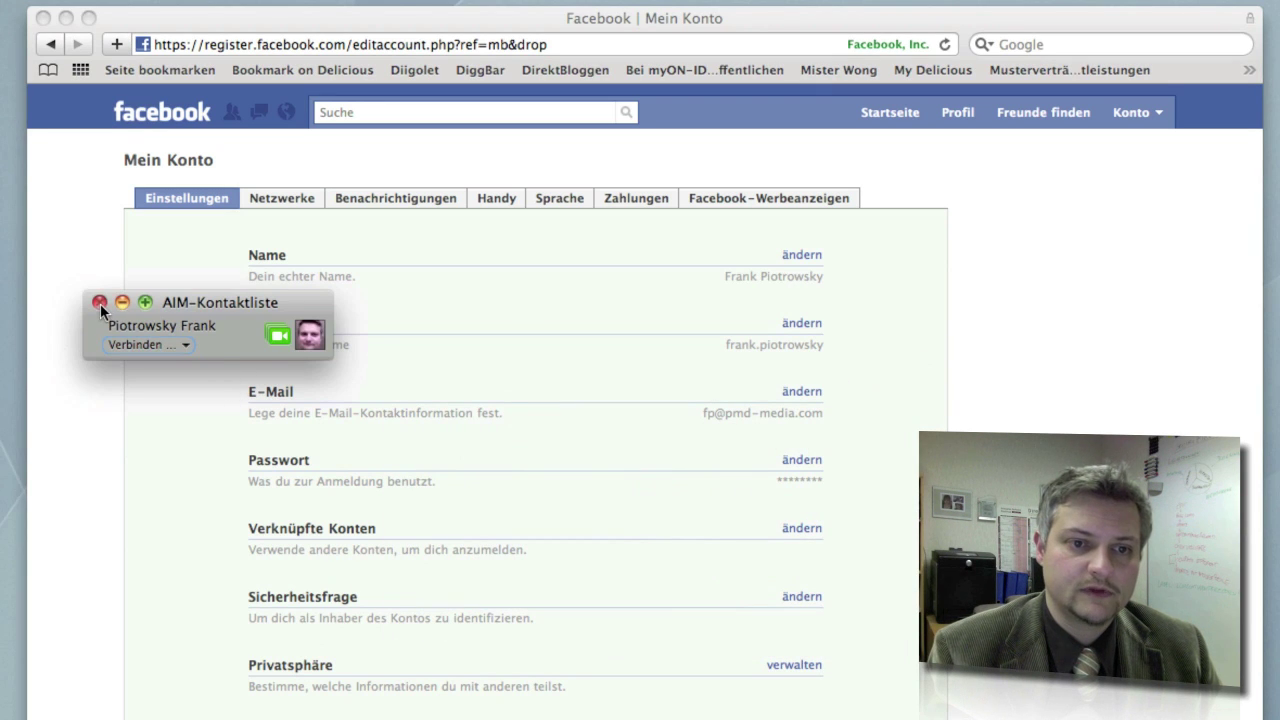
click(99, 302)
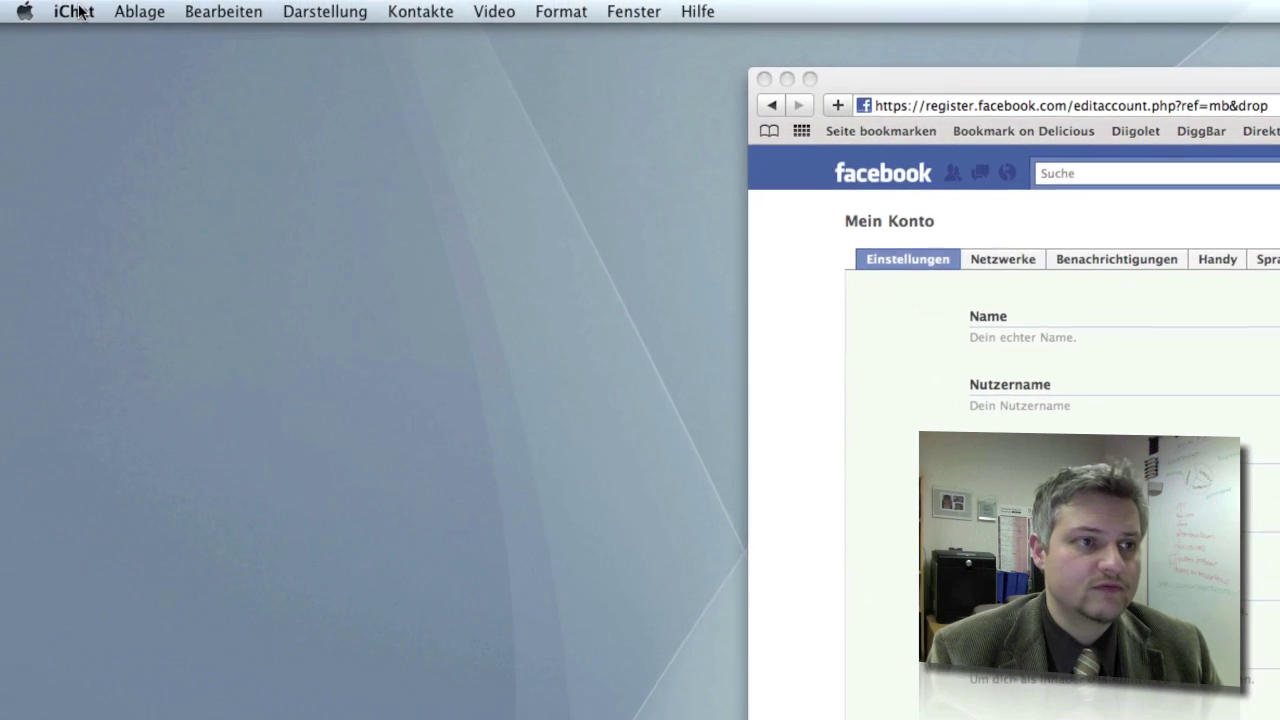
Open iChat's Einstellungen on the Accounts pane.
click(84, 11)
click(84, 11)
click(84, 11)
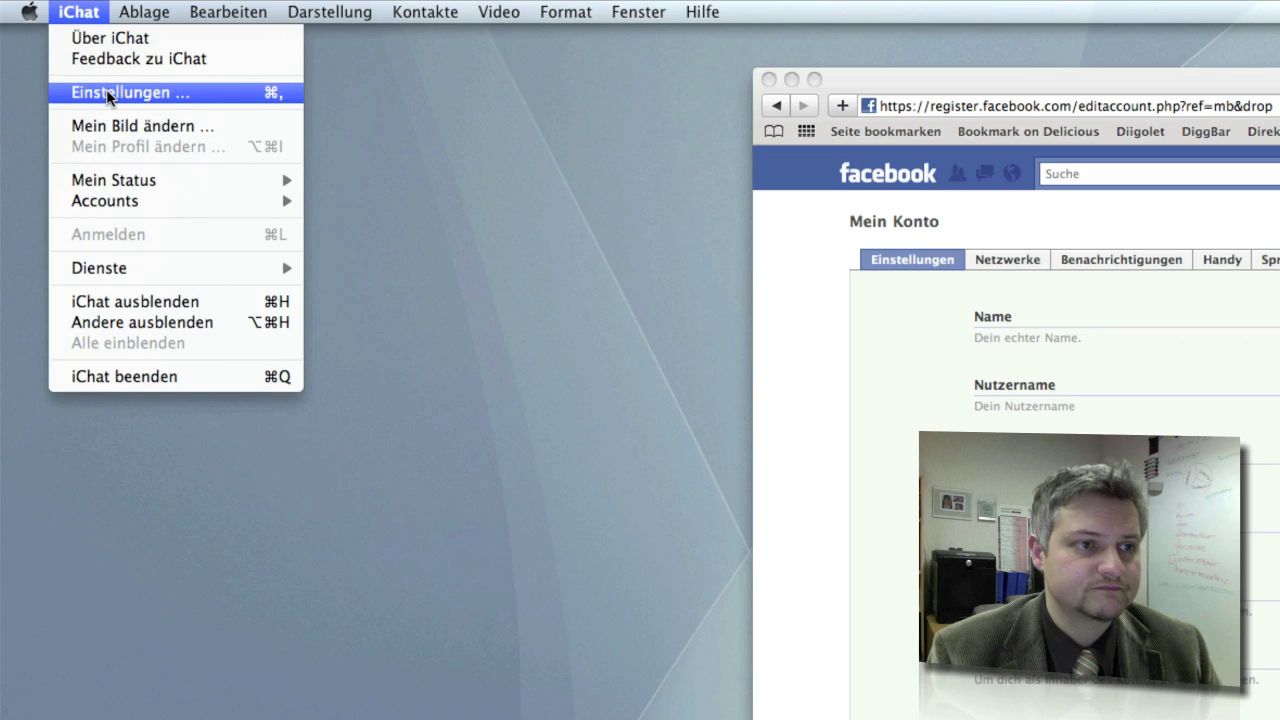
click(107, 93)
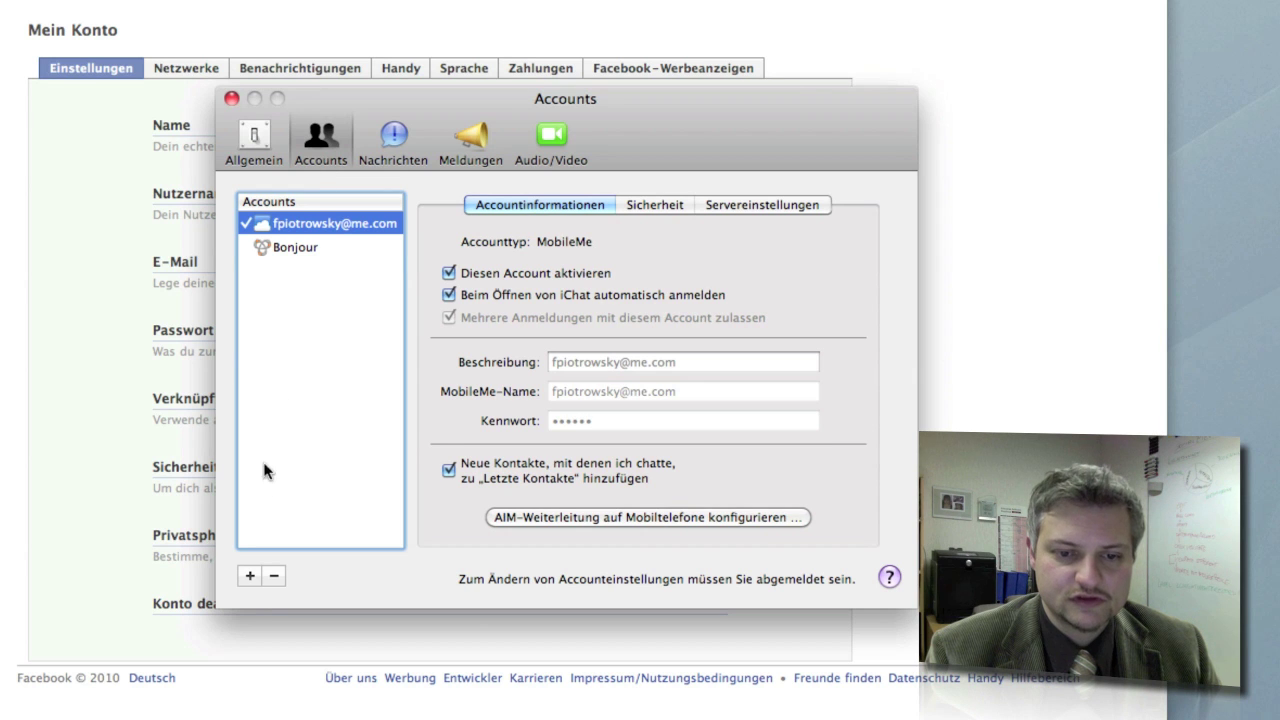
click(250, 576)
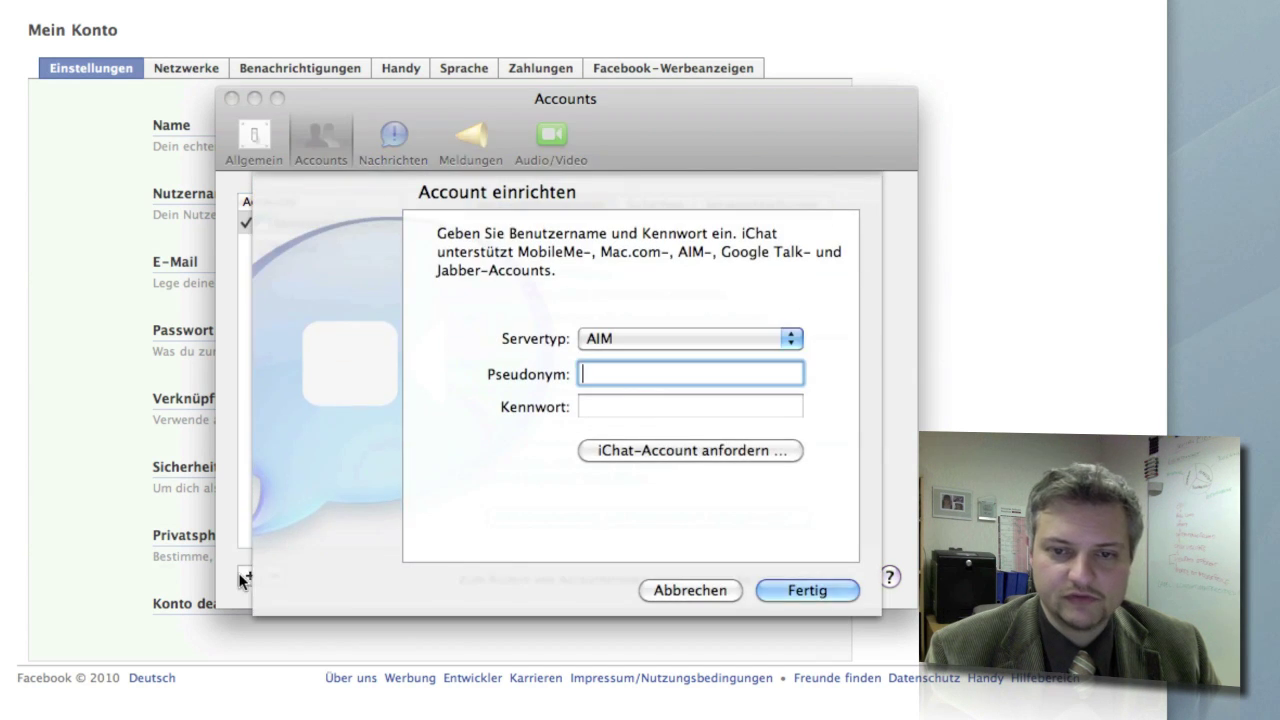
click(792, 338)
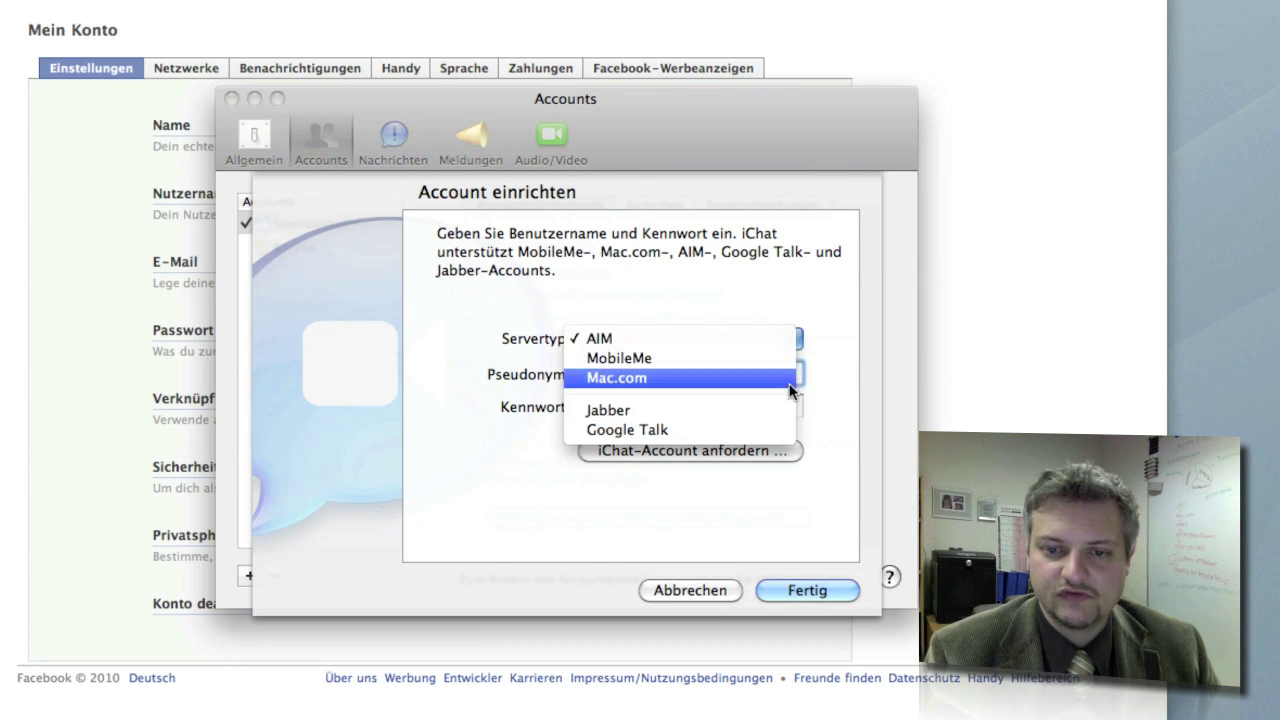
click(791, 410)
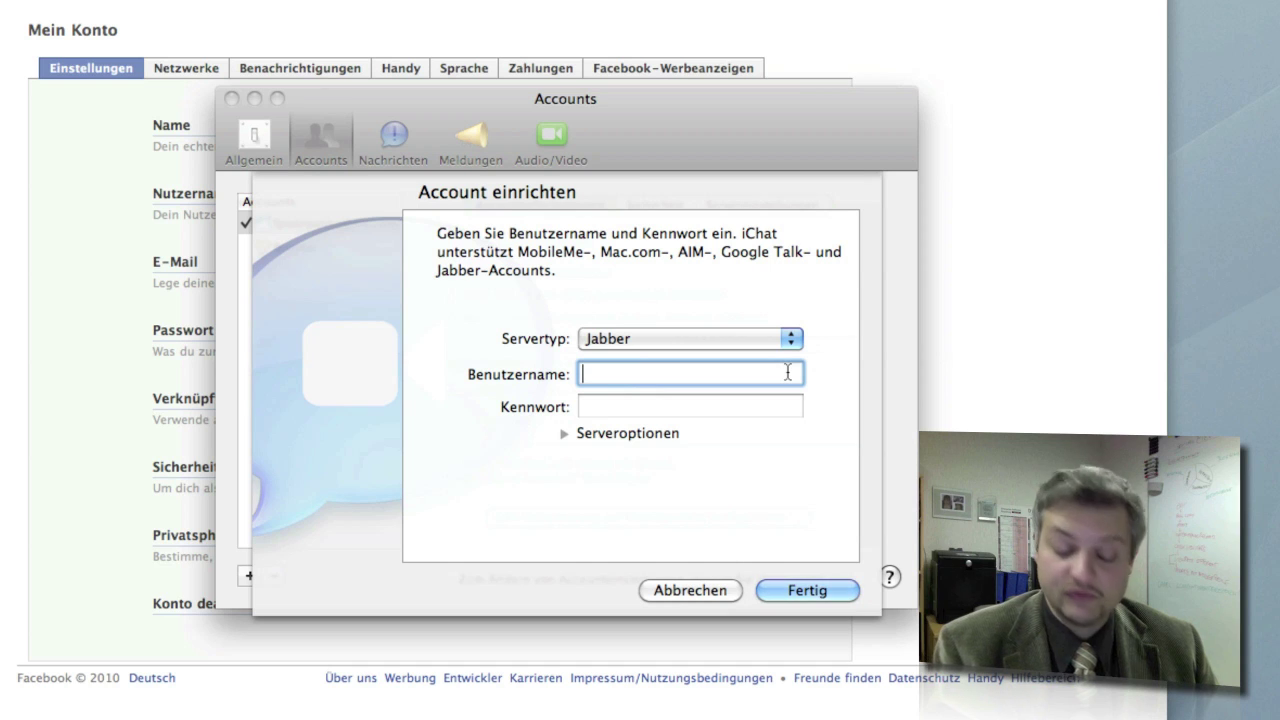
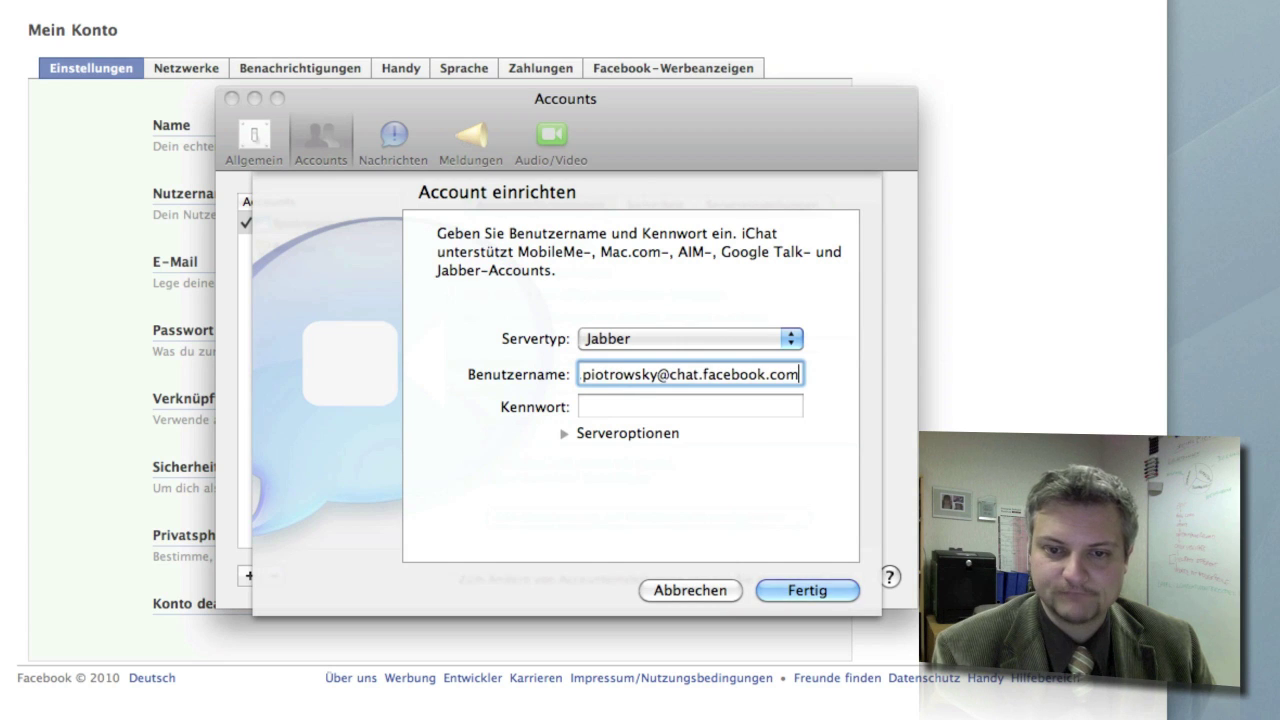
key(Tab)
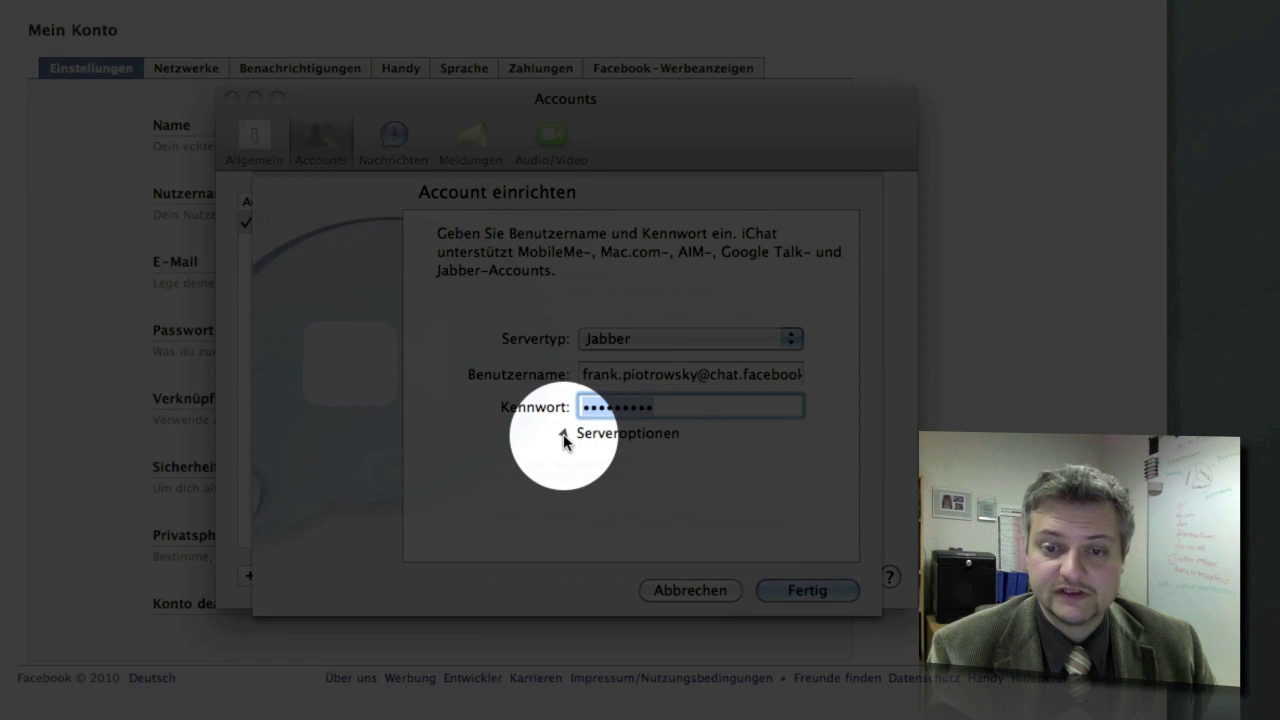
Expand Serveroptionen and set server chat.facebook.com with port 5222.
click(564, 434)
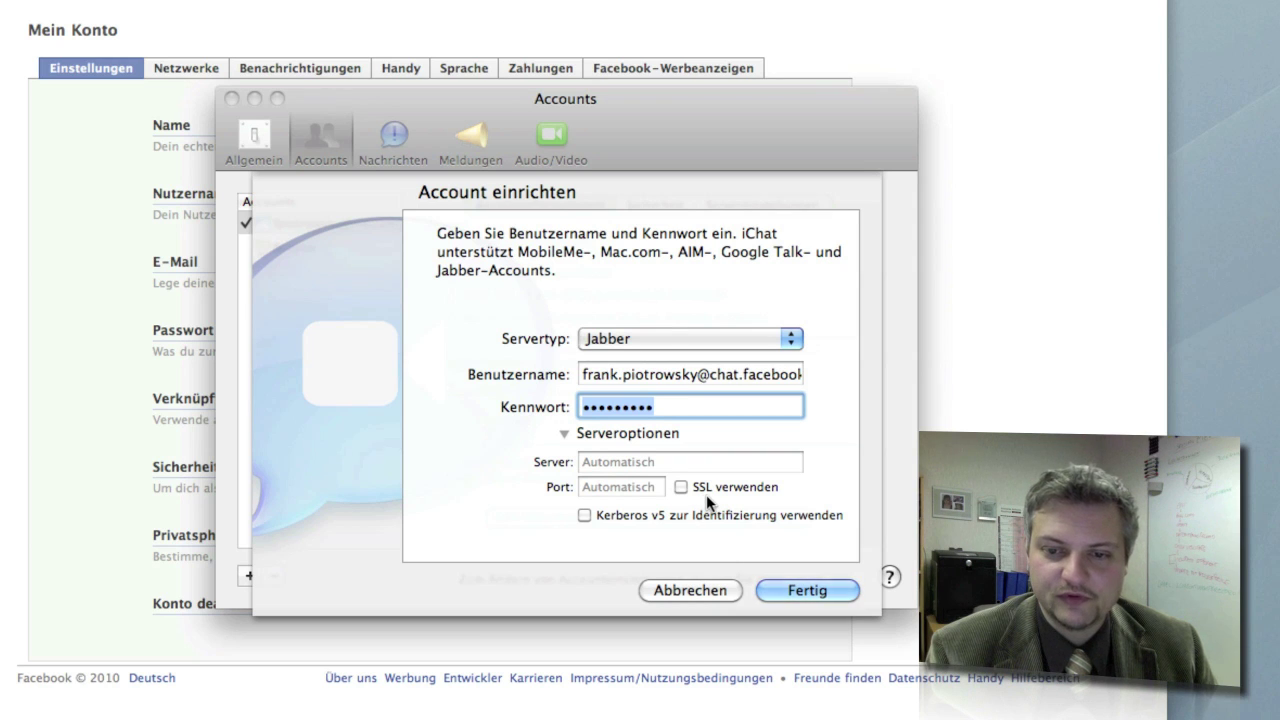
click(648, 463)
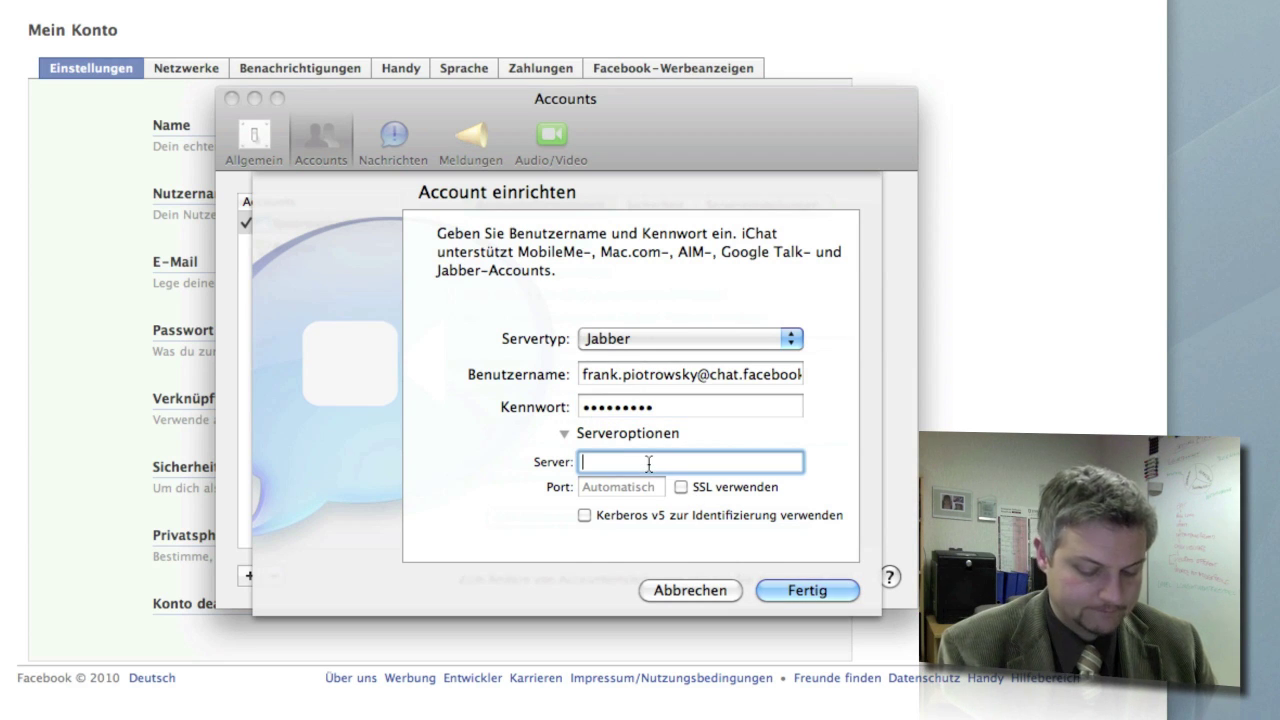
text(chat.fa)
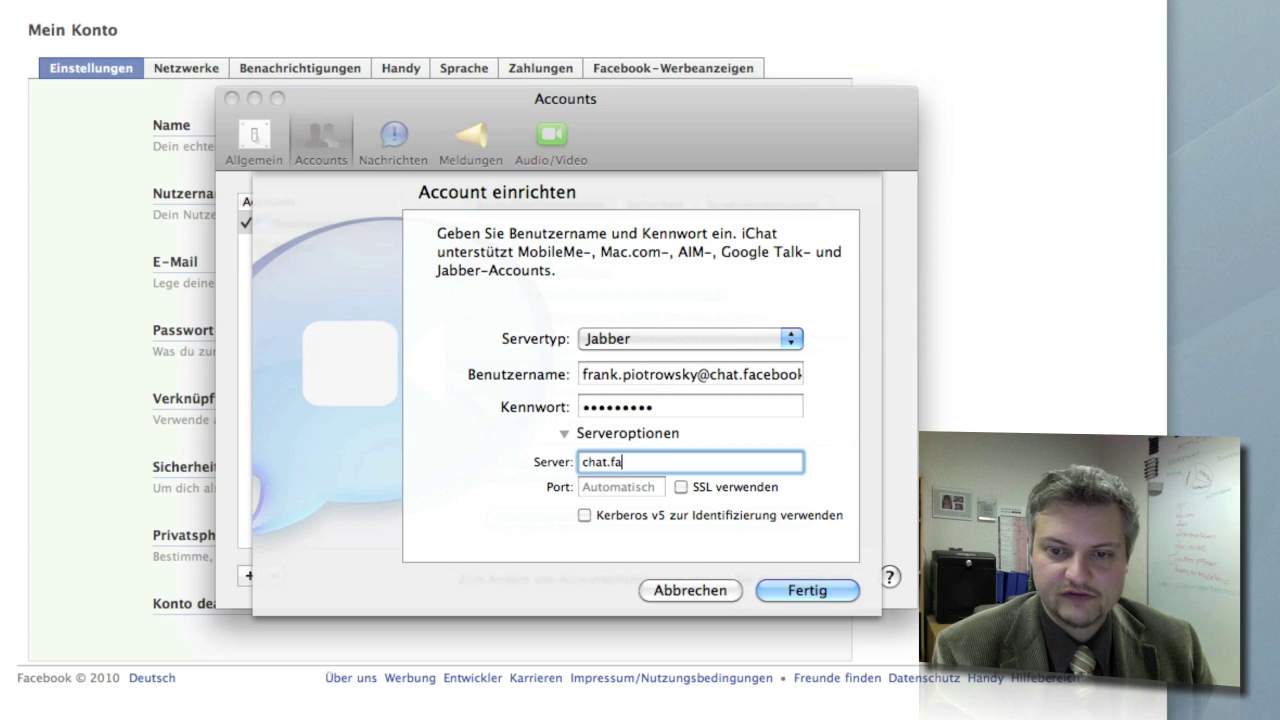
text(cebook.com)
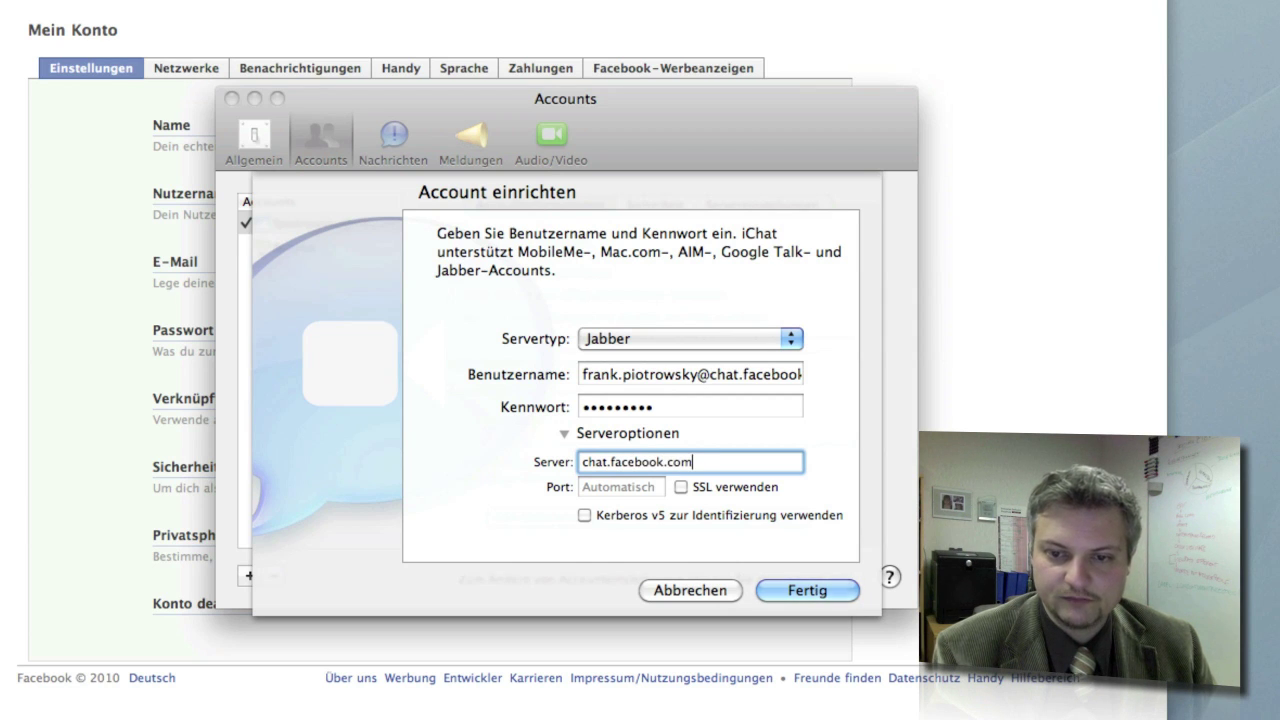
key(Tab)
text(5222)
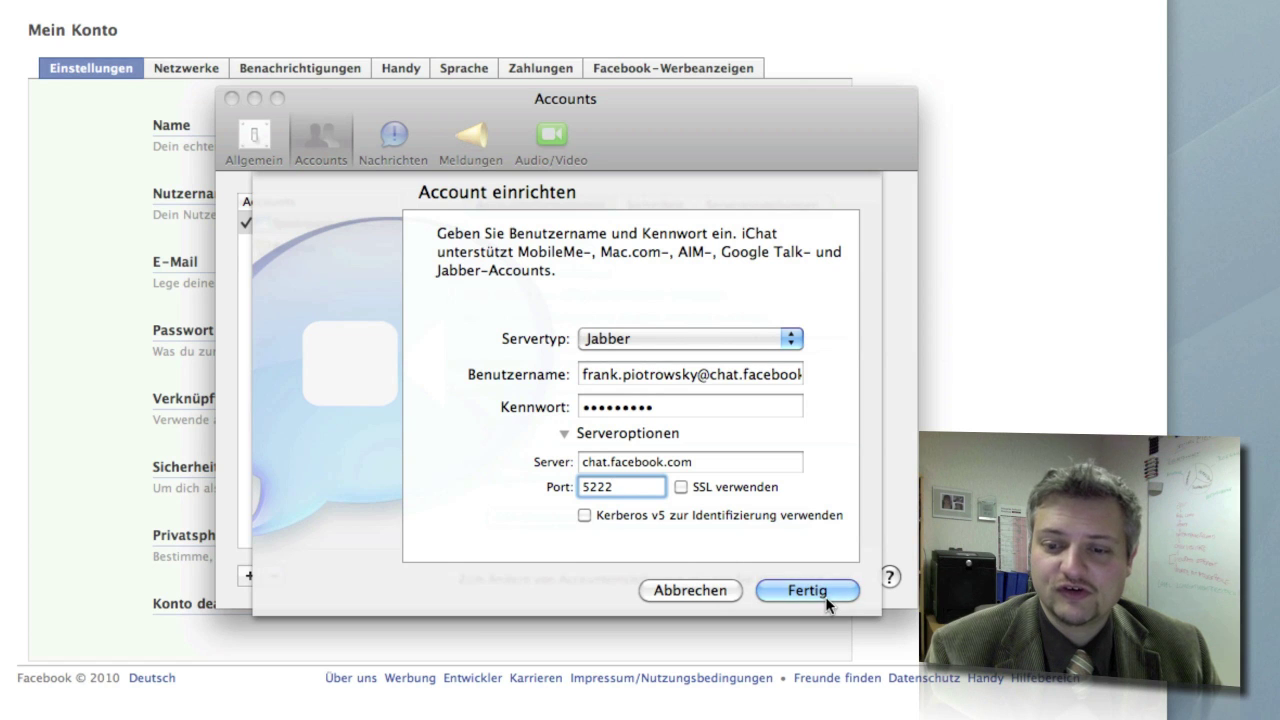
Confirm the Jabber account with Fertig, then centre the Jabber-Liste and toggle its Offline group open and closed.
click(825, 596)
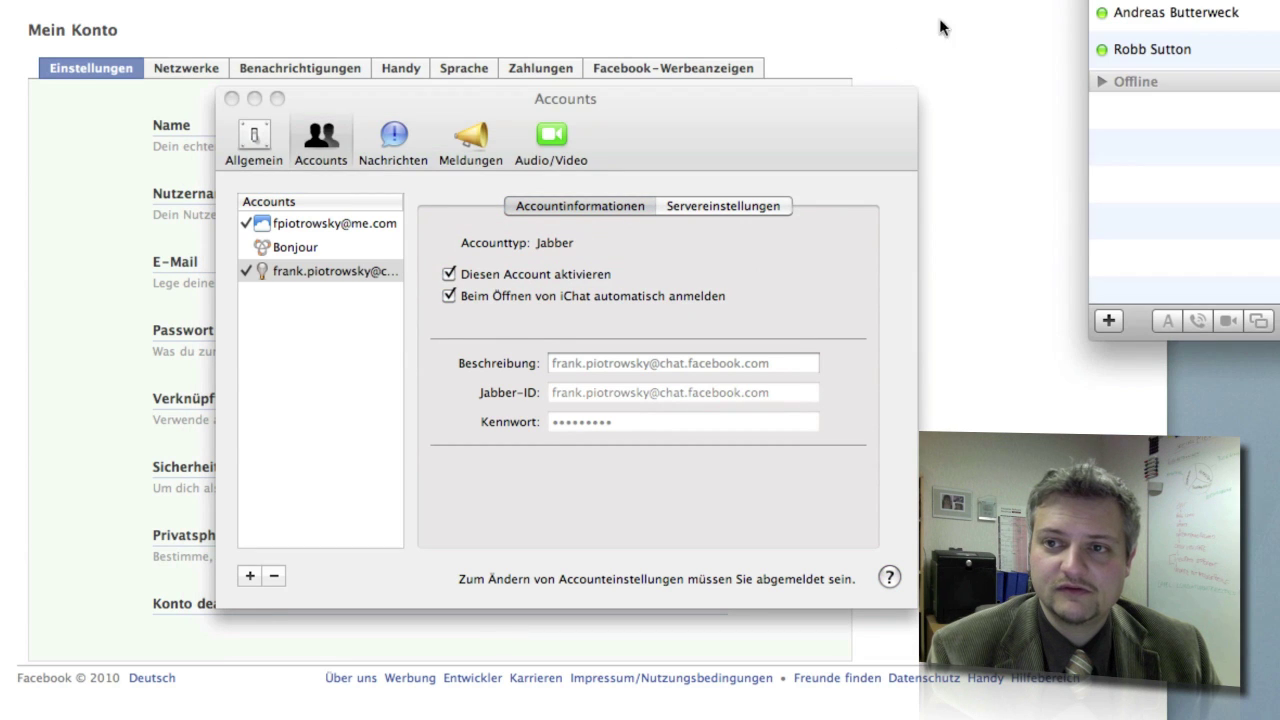
drag(1193, 0, 522, 152)
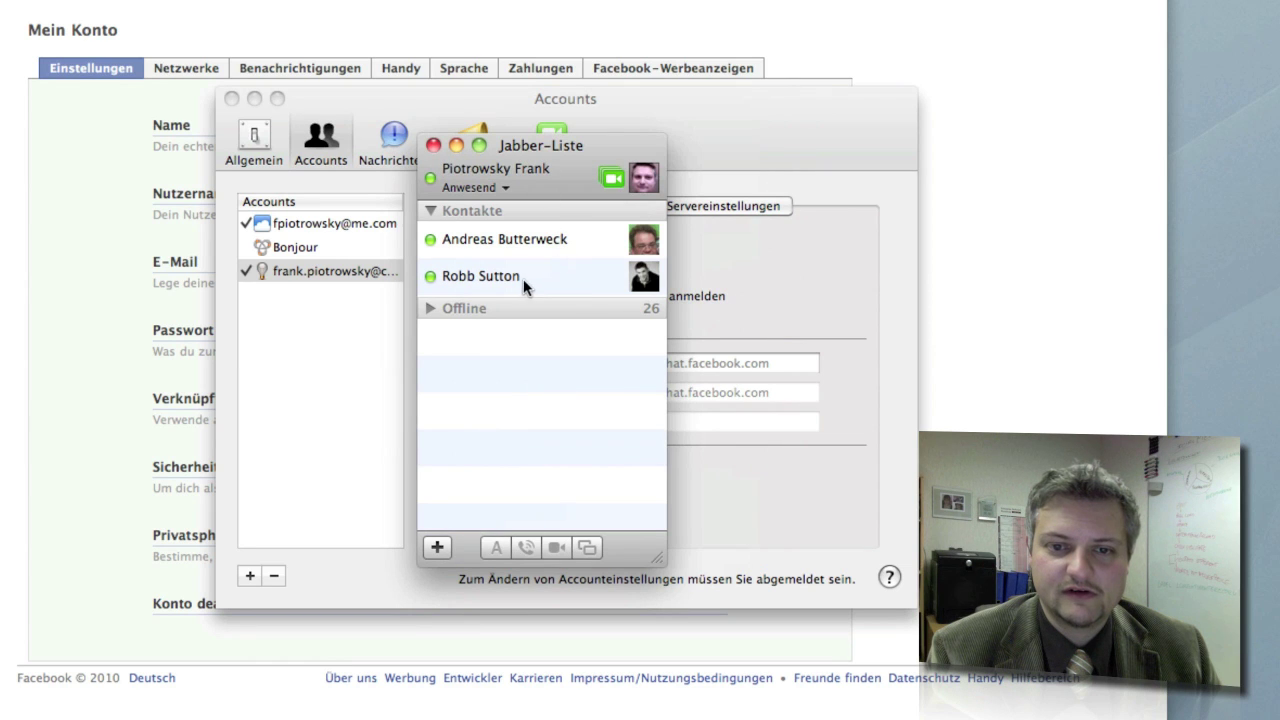
click(431, 309)
click(425, 308)
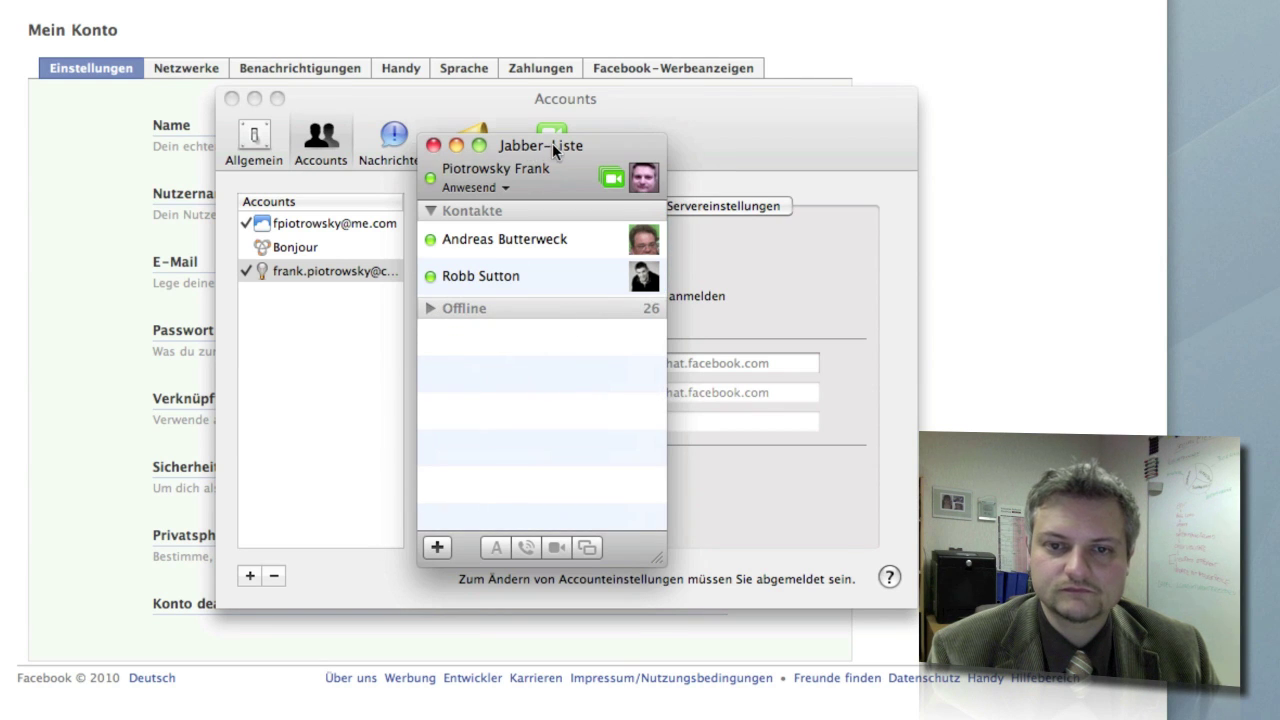
drag(552, 143, 511, 183)
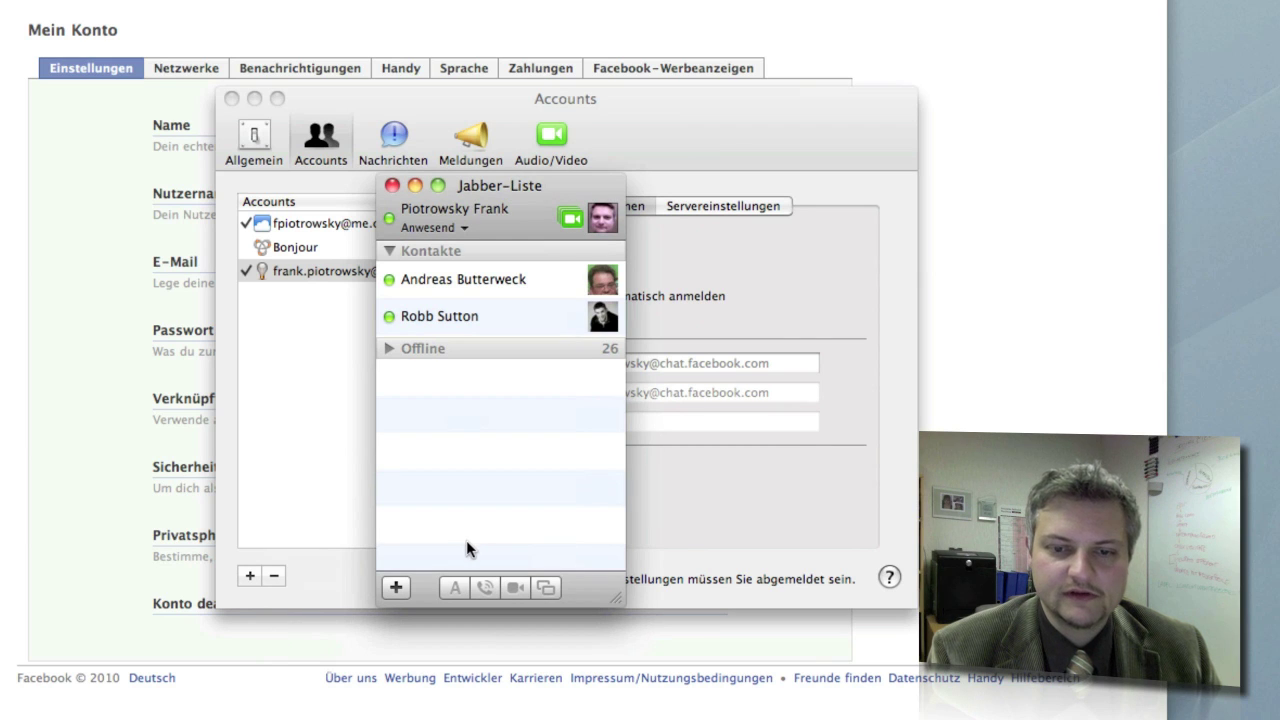